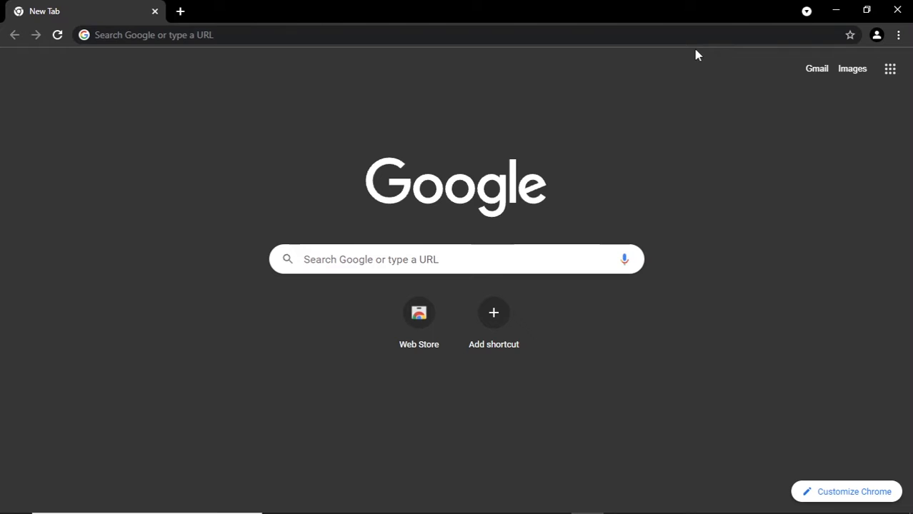
Search Google for "mysql" and open the official MySQL website from the results
left_click(402, 258)
type("mysql")
left_click(390, 299)
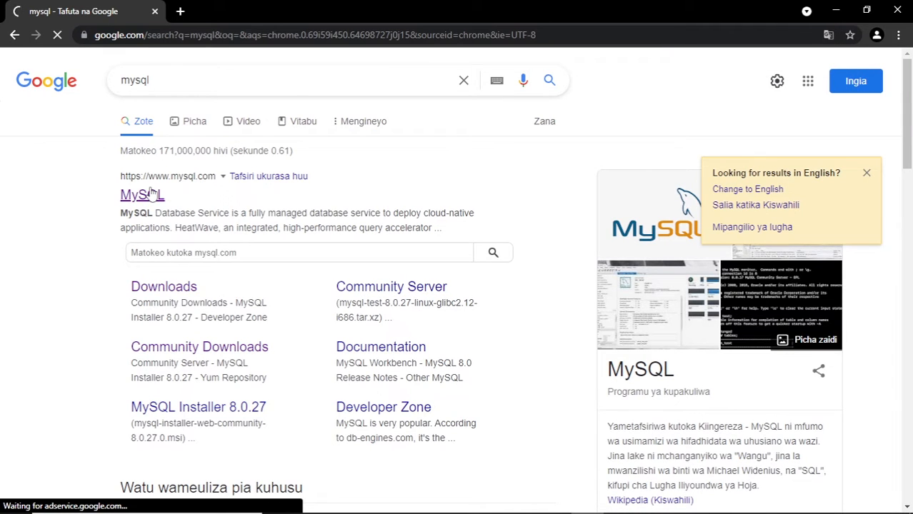
left_click(146, 195)
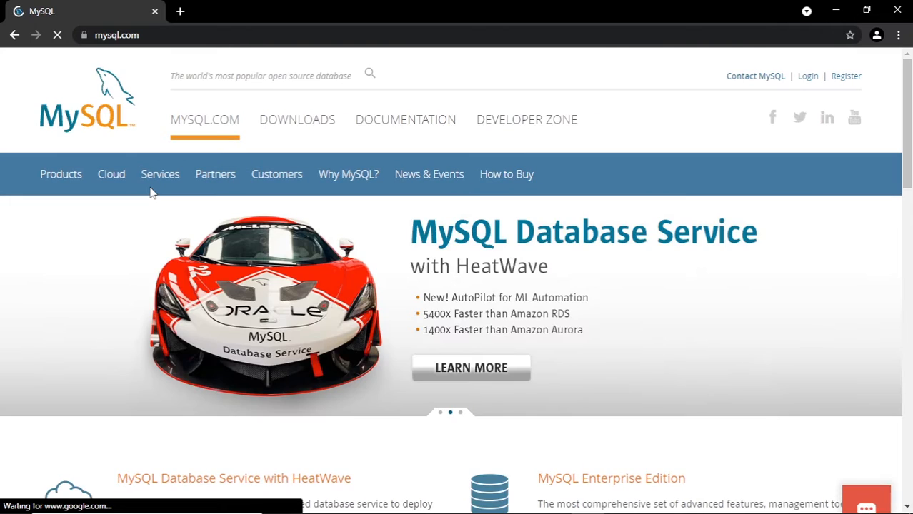
Go to the MySQL Community (GPL) Downloads and open the MySQL Installer for Windows download page
left_click(318, 126)
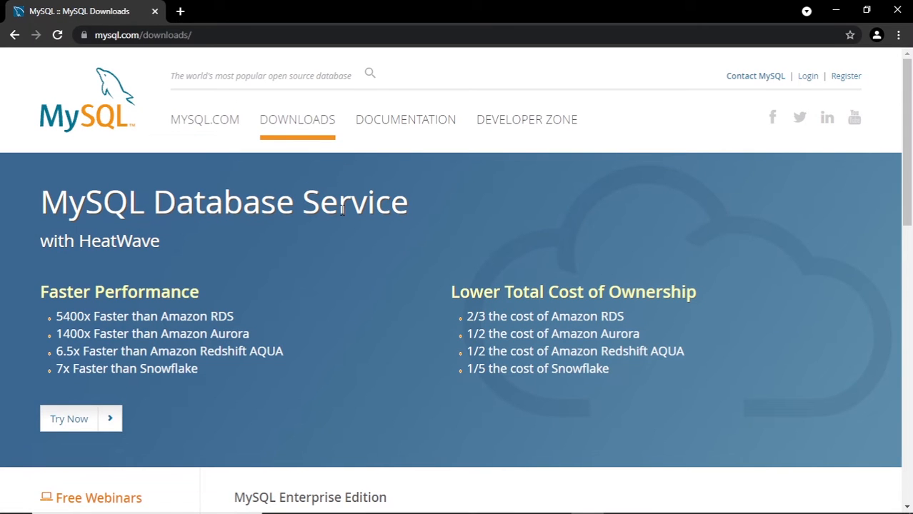
scroll(341, 209, "down", 8)
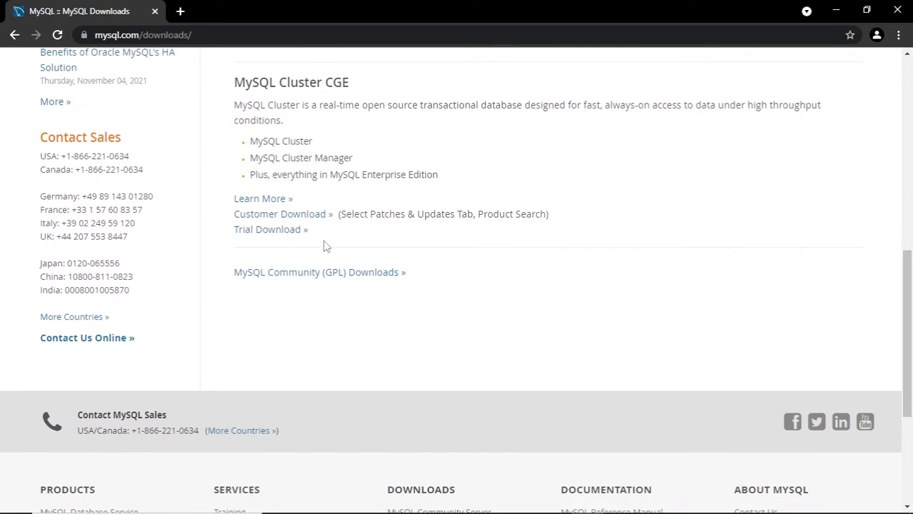
left_click(307, 272)
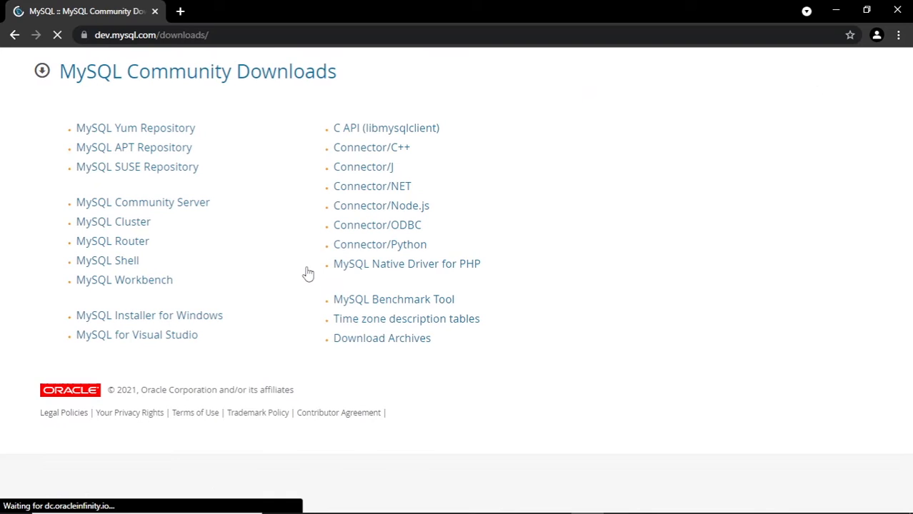
left_click(145, 318)
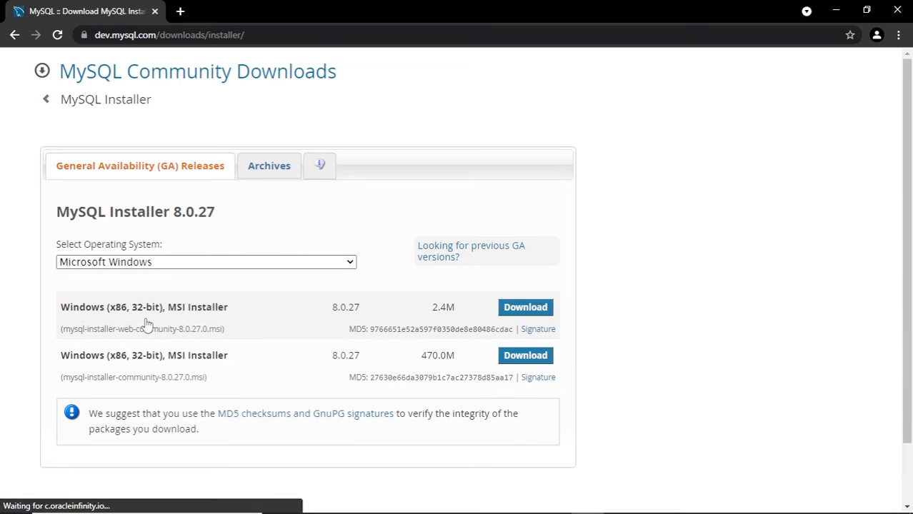
Download the 2.4M web-community MSI installer, version 8.0.27, without an Oracle account and launch it from the Downloads folder
left_click(526, 308)
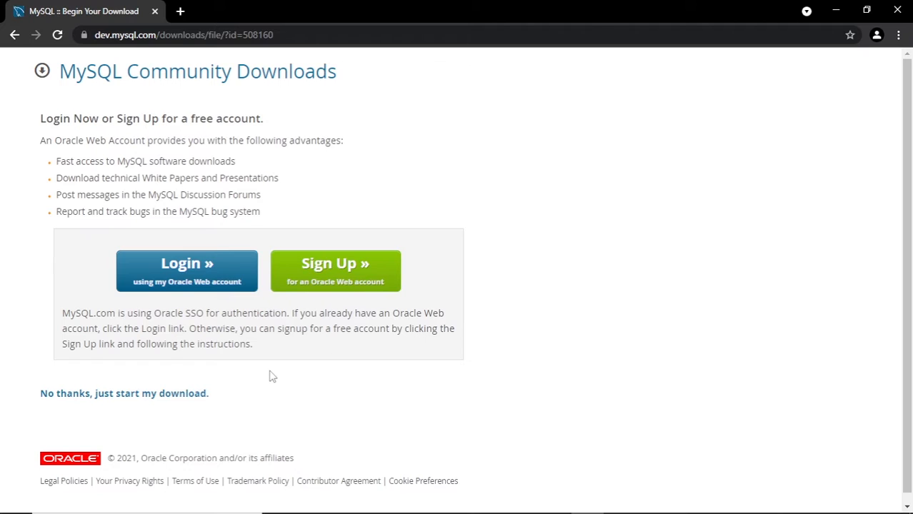
scroll(193, 364, "down", 1)
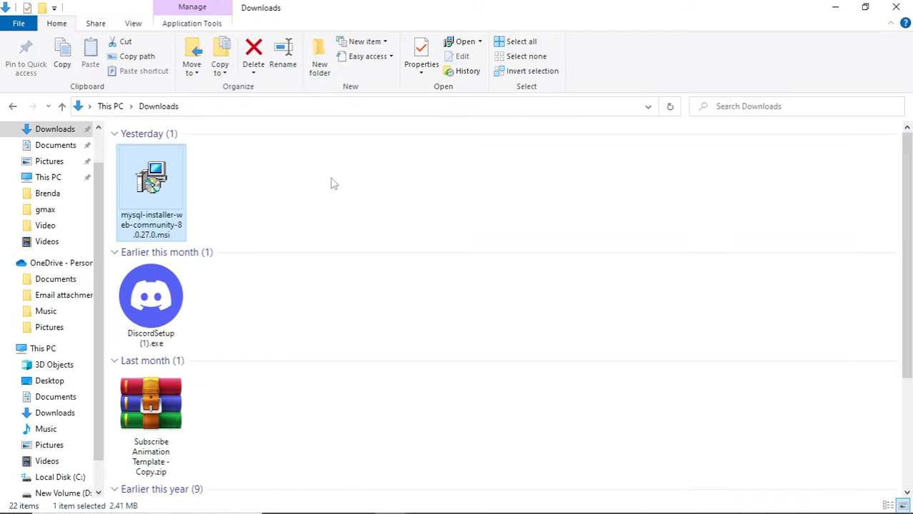
double_click(161, 212)
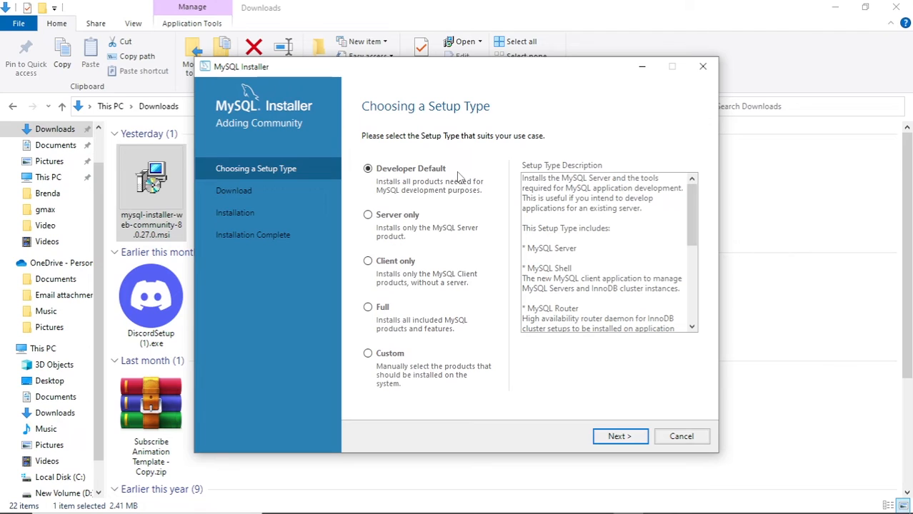
Choose the Custom setup type and continue to product selection
left_click(369, 310)
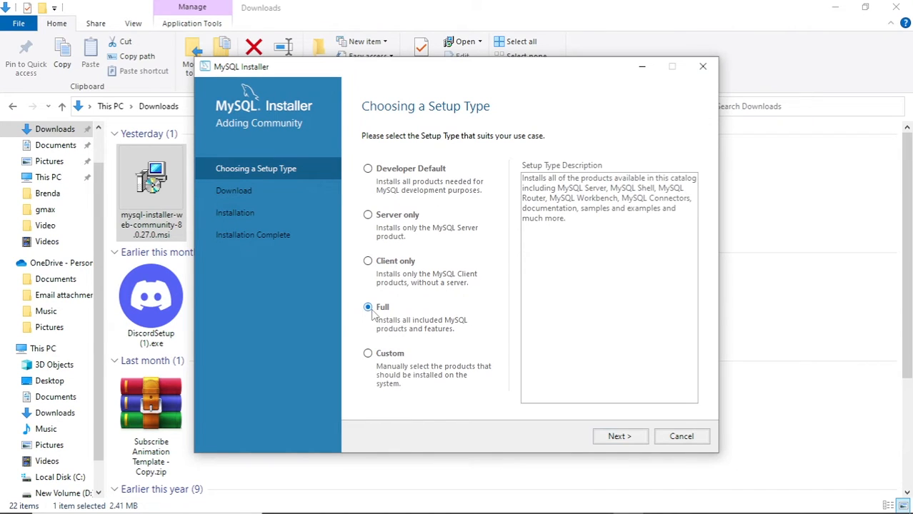
left_click(369, 354)
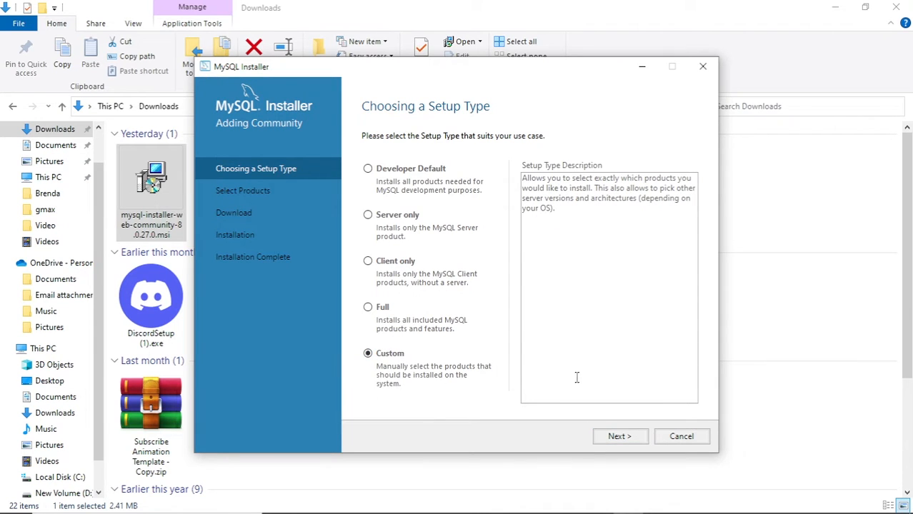
left_click(604, 436)
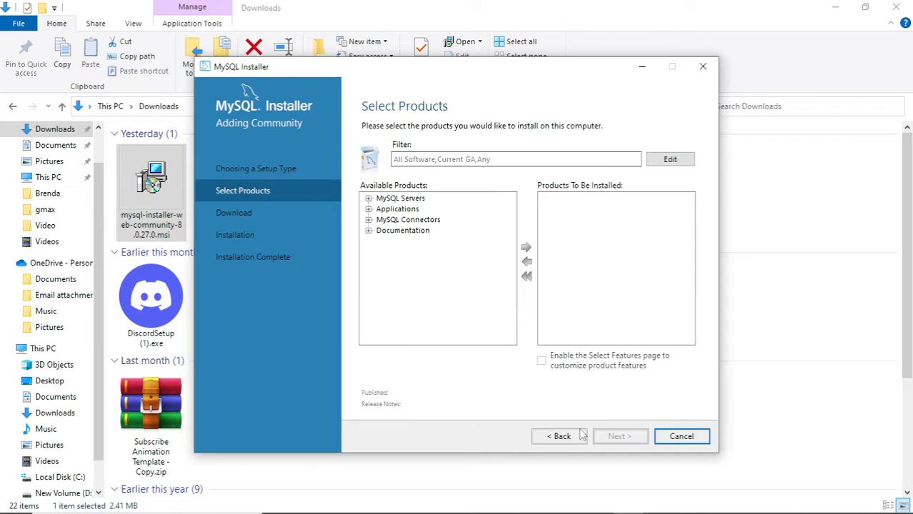
Add MySQL Server 8.0.27 - X64 to the products to be installed
left_click(369, 198)
left_click(381, 209)
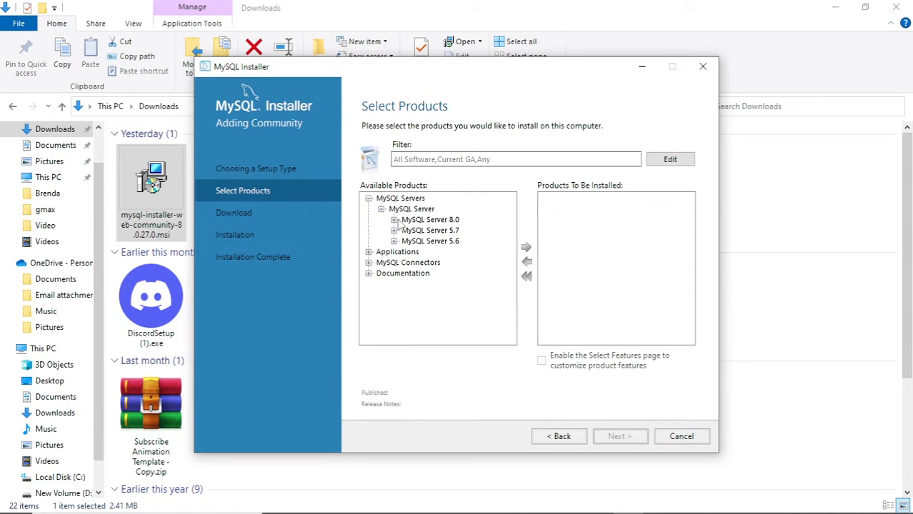
left_click(395, 220)
left_click(439, 212)
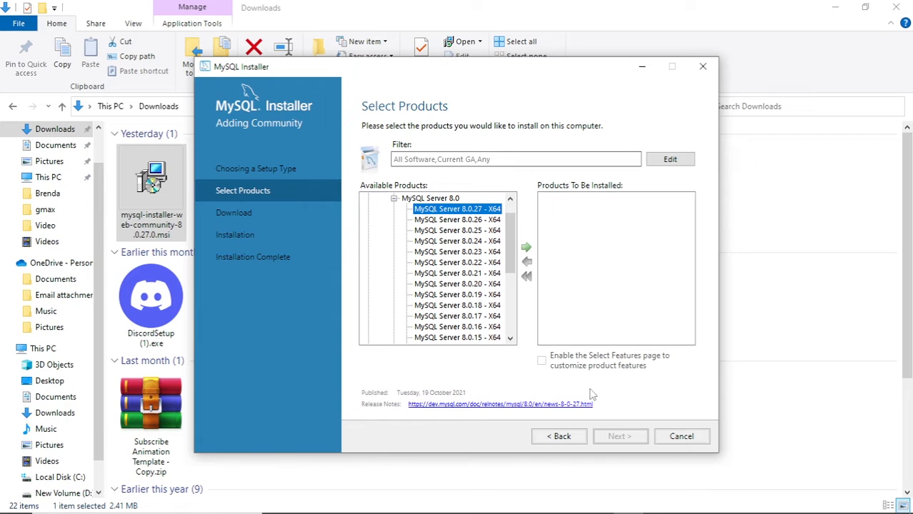
left_click(527, 247)
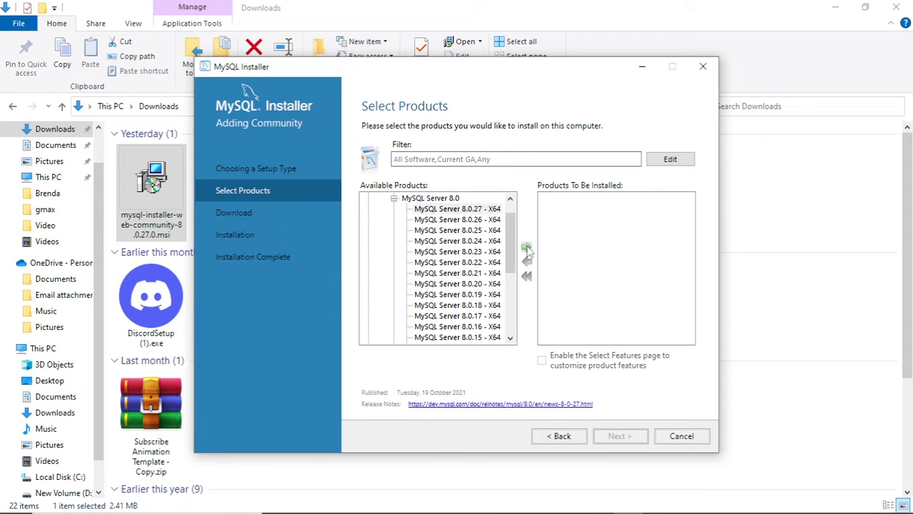
left_click(393, 198)
Add MySQL Workbench 8.0.27 - X64 from the Applications group to the products to be installed
left_click(368, 252)
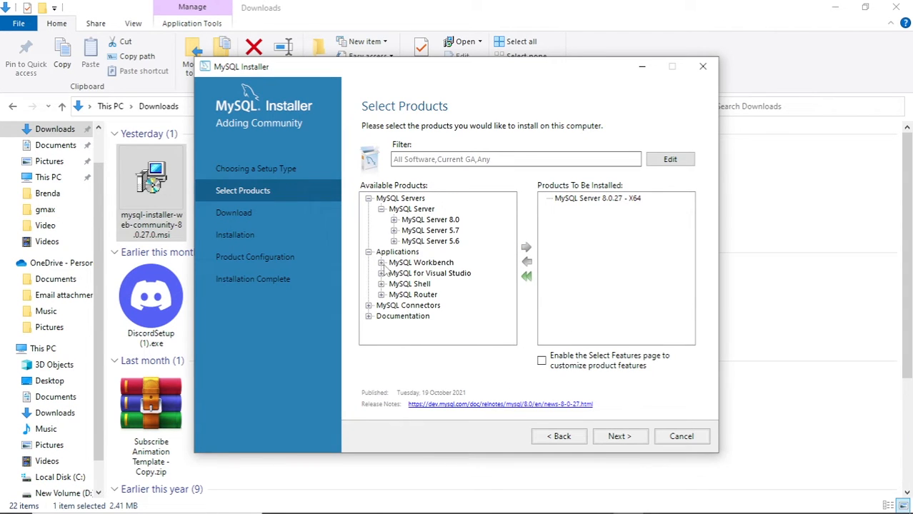
left_click(381, 263)
left_click(394, 274)
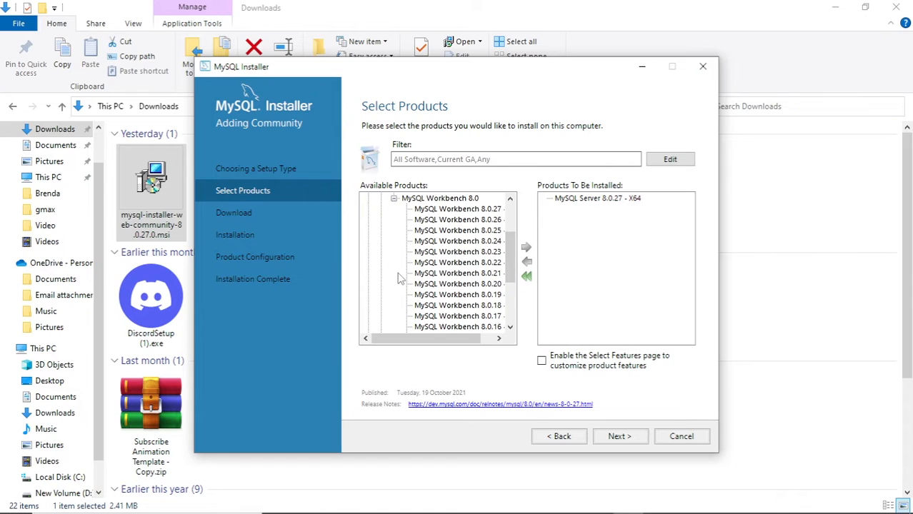
left_click(434, 210)
left_click(526, 247)
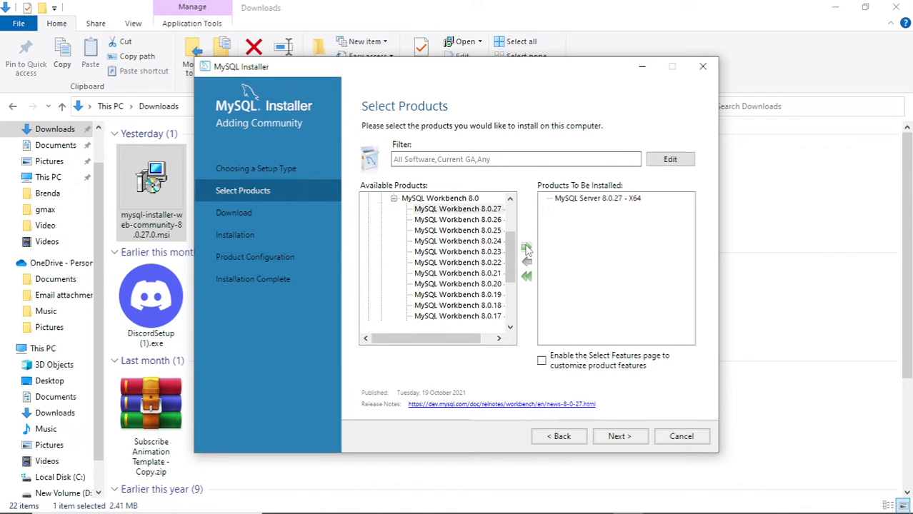
left_click(393, 199)
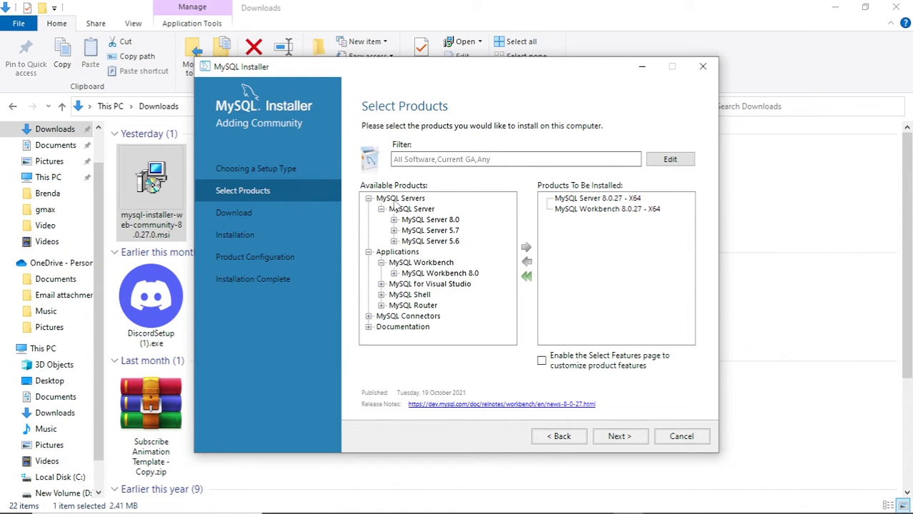
Add MySQL Shell 8.0.27 - X64 from the Applications group to the products to be installed
left_click(367, 252)
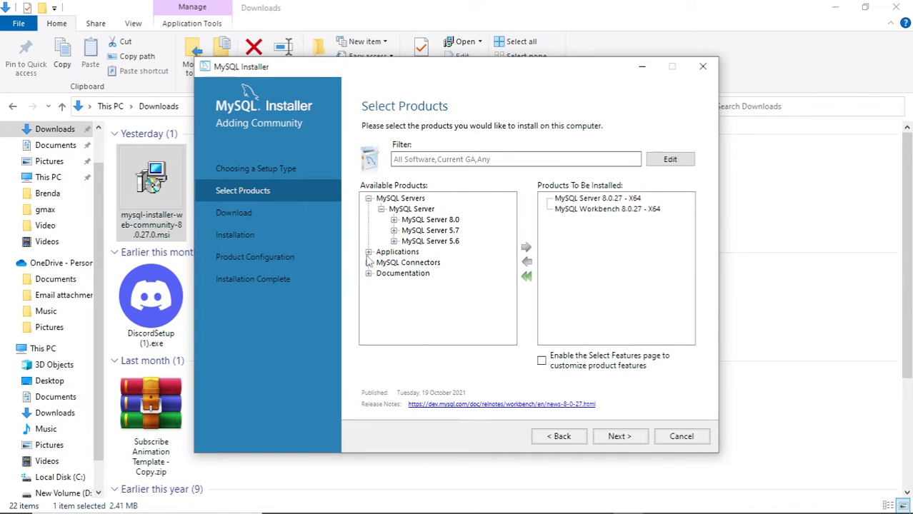
left_click(368, 252)
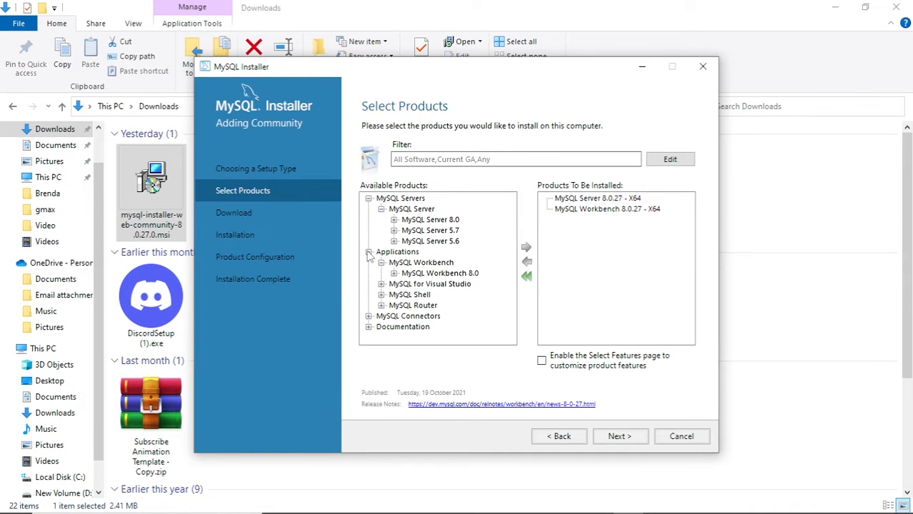
left_click(381, 294)
left_click(404, 306)
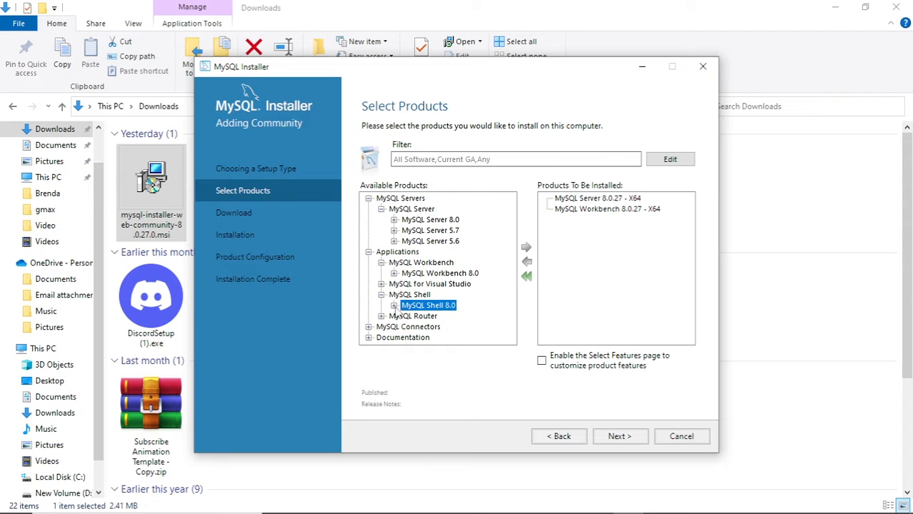
left_click(393, 306)
key("Down")
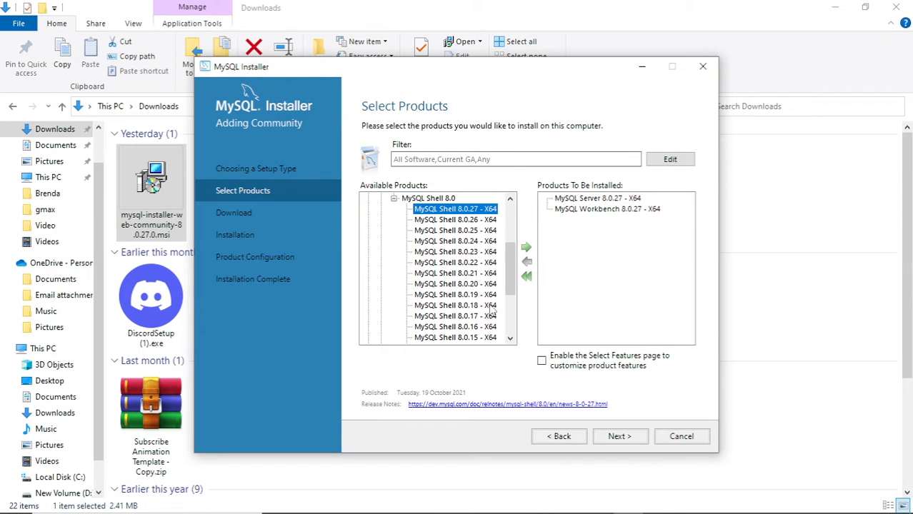
left_click(526, 247)
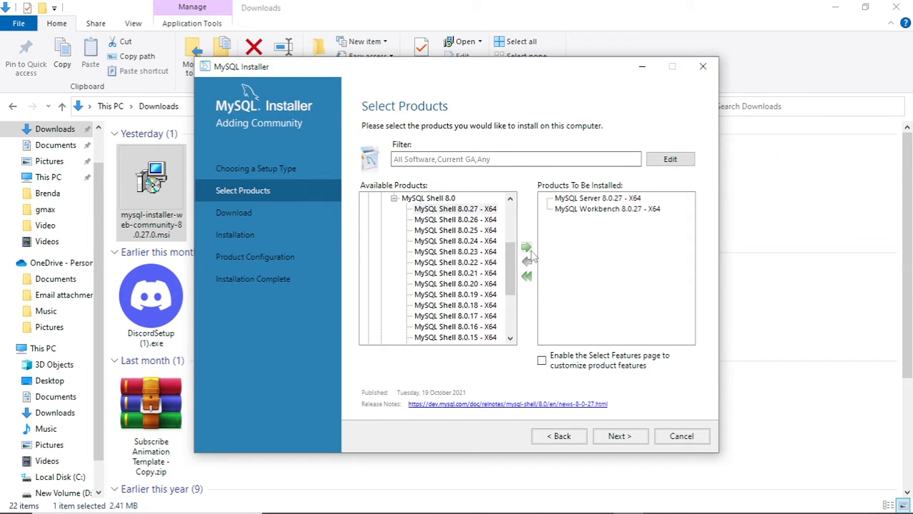
Download and install the selected MySQL Server, Workbench and Shell packages
left_click(638, 437)
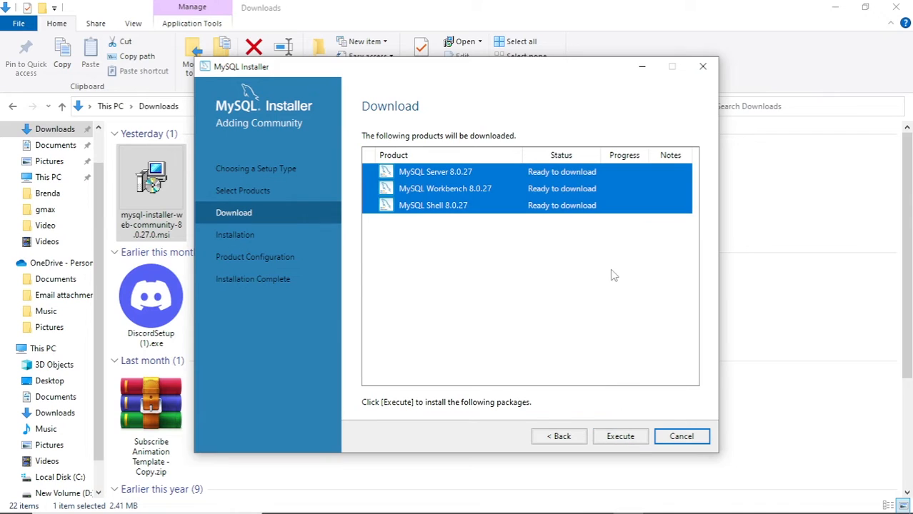
left_click(615, 438)
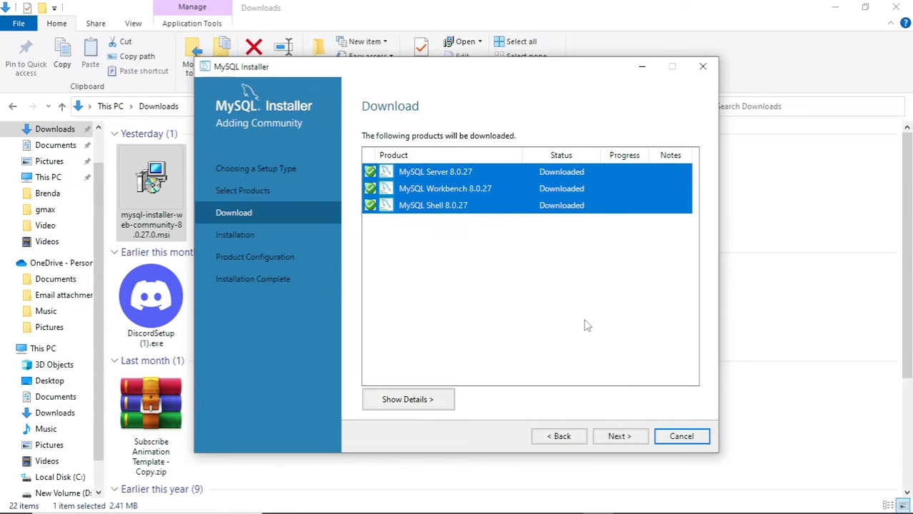
left_click(618, 441)
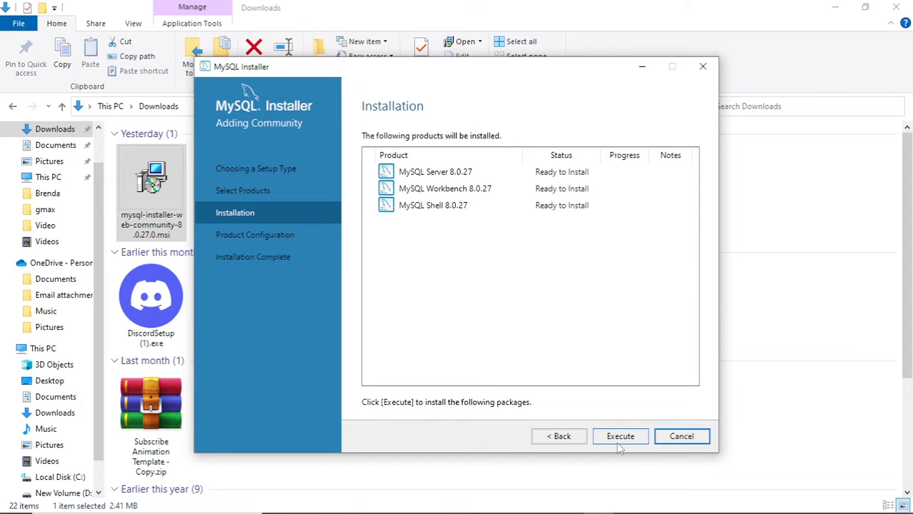
left_click(620, 439)
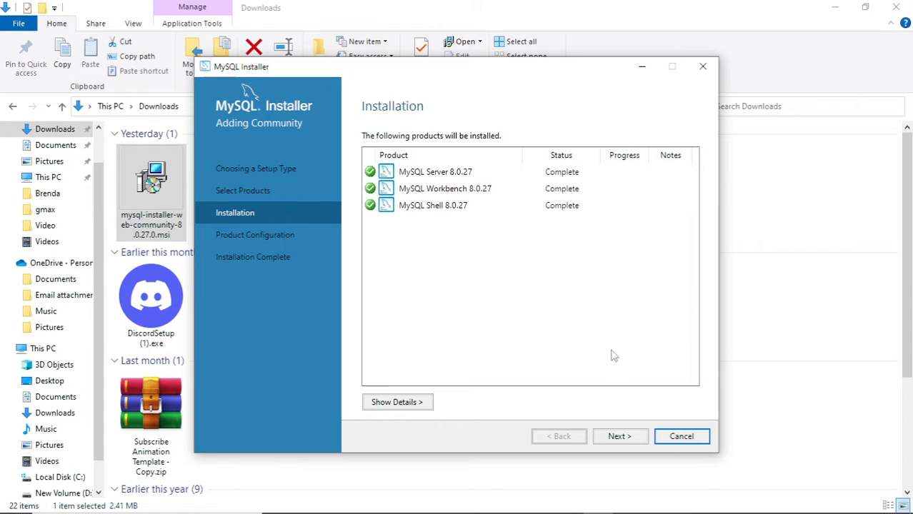
Configure MySQL Server with the default Development Computer type, TCP/IP port 3306 and strong password encryption for authentication
left_click(618, 436)
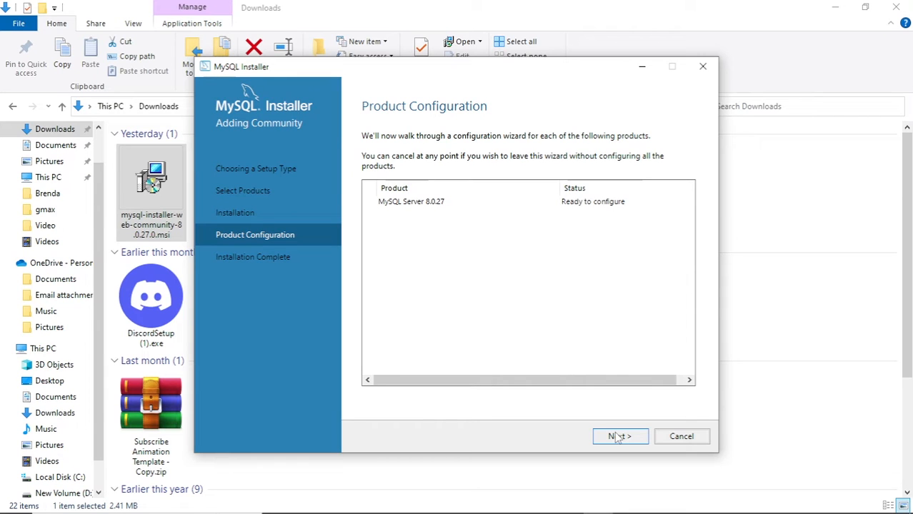
left_click(617, 437)
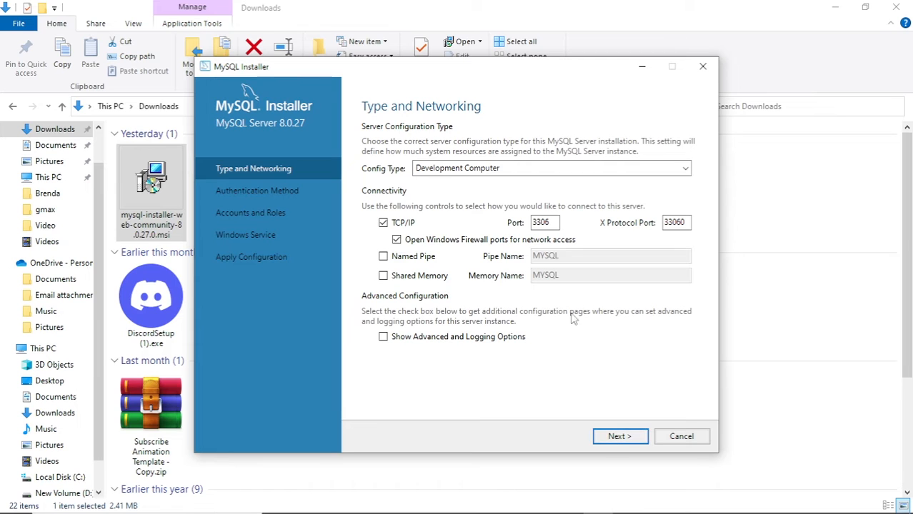
left_click(604, 437)
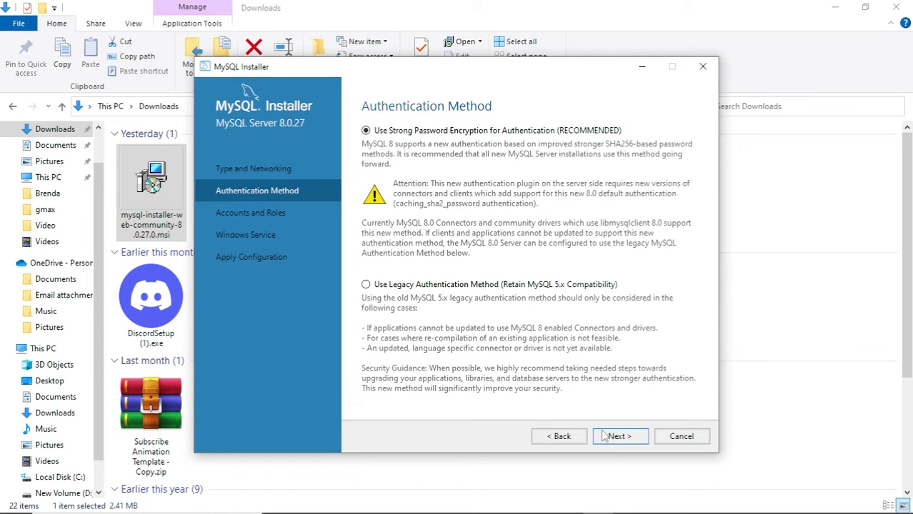
left_click(604, 437)
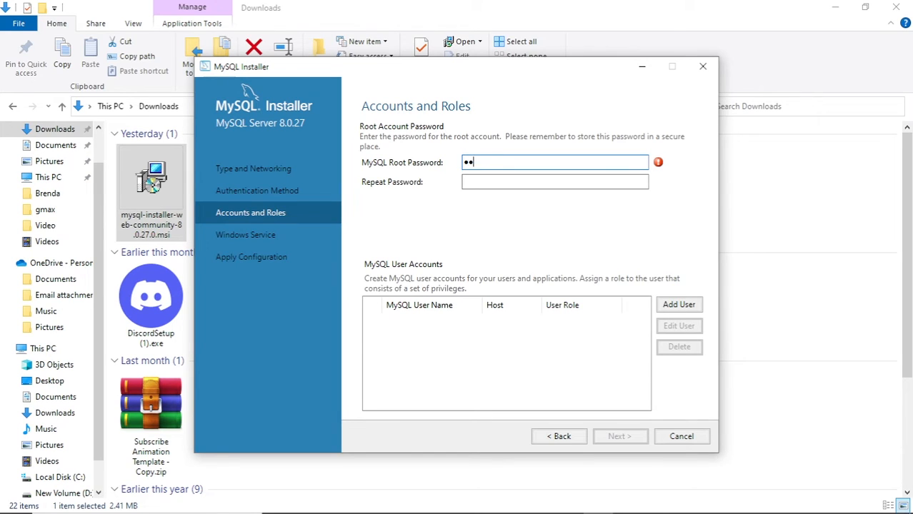
Enter and repeat the MySQL root password, and continue to the Windows service settings
type("•••••••")
left_click(488, 184)
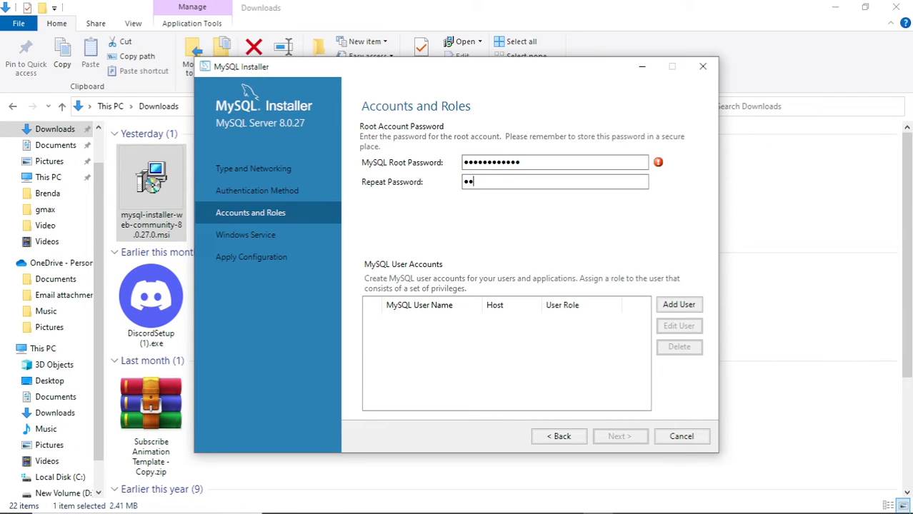
type("••••••")
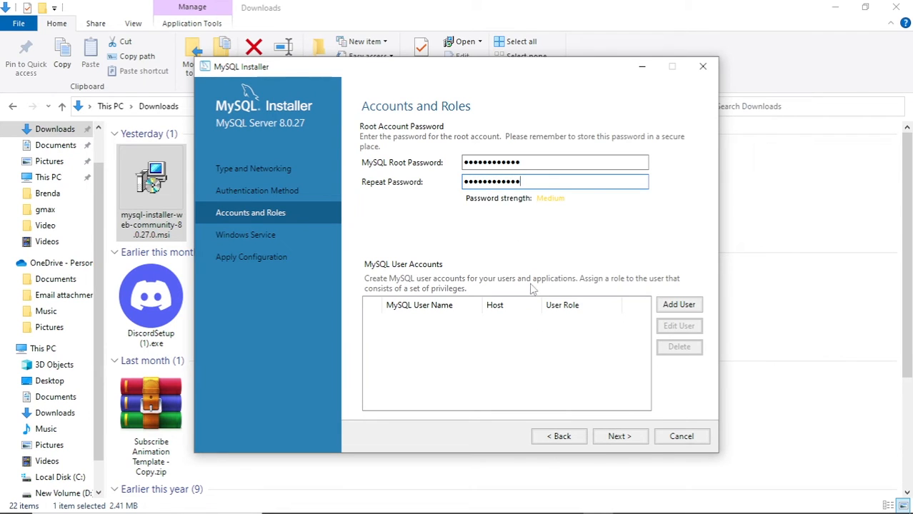
left_click(618, 436)
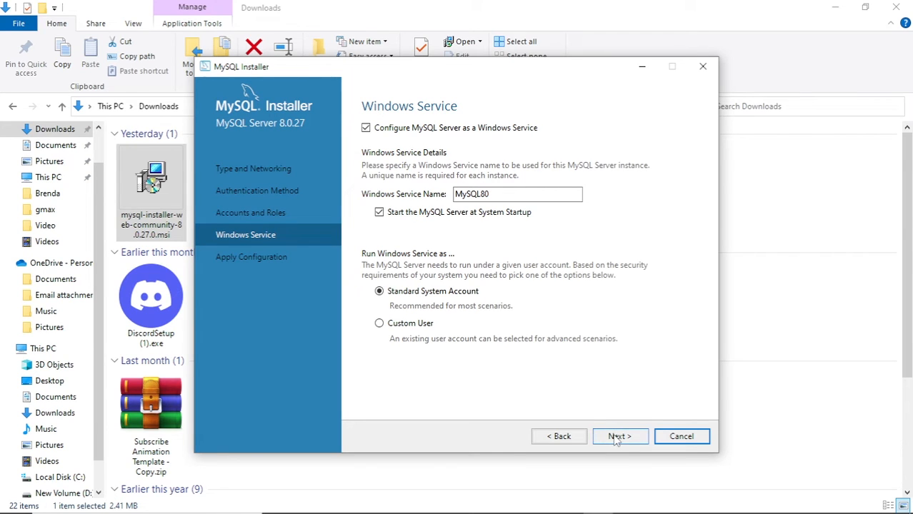
Apply the server configuration with the default MySQL80 Windows service and finish the installation, starting MySQL Workbench and Shell after setup
left_click(616, 438)
left_click(616, 437)
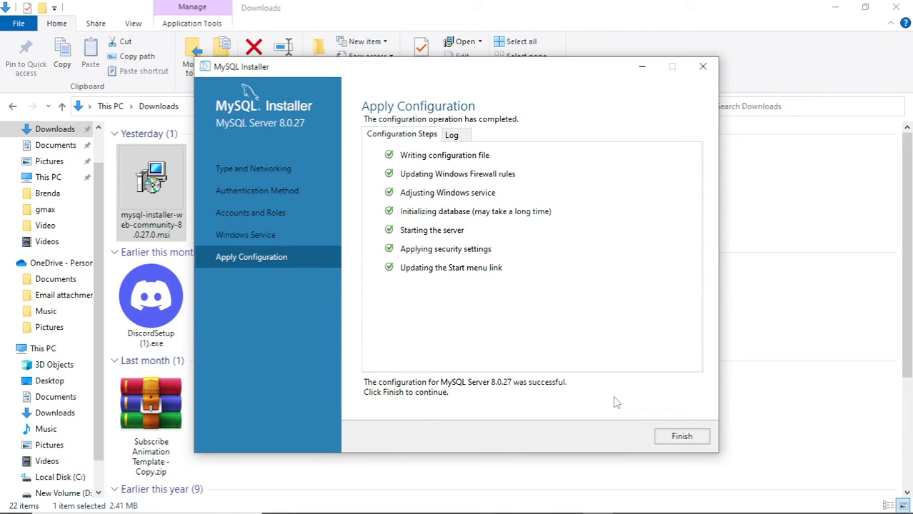
left_click(668, 439)
left_click(611, 437)
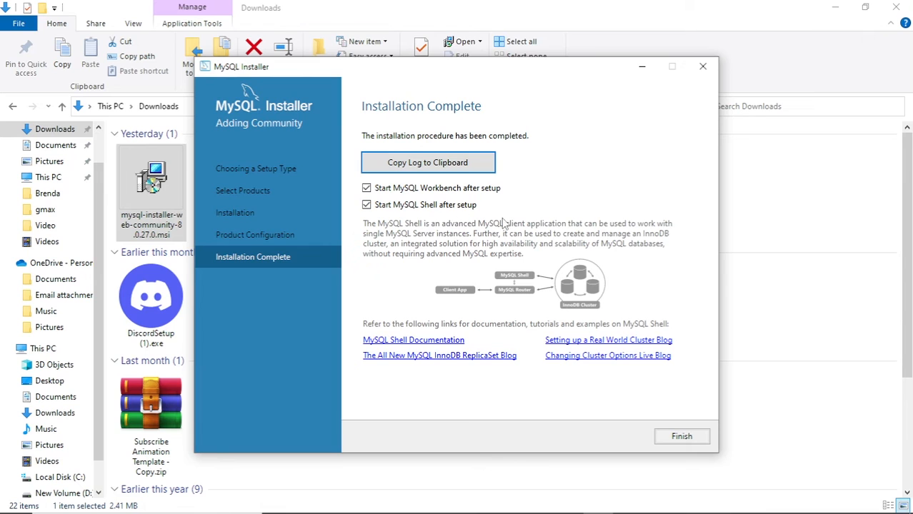
left_click(673, 437)
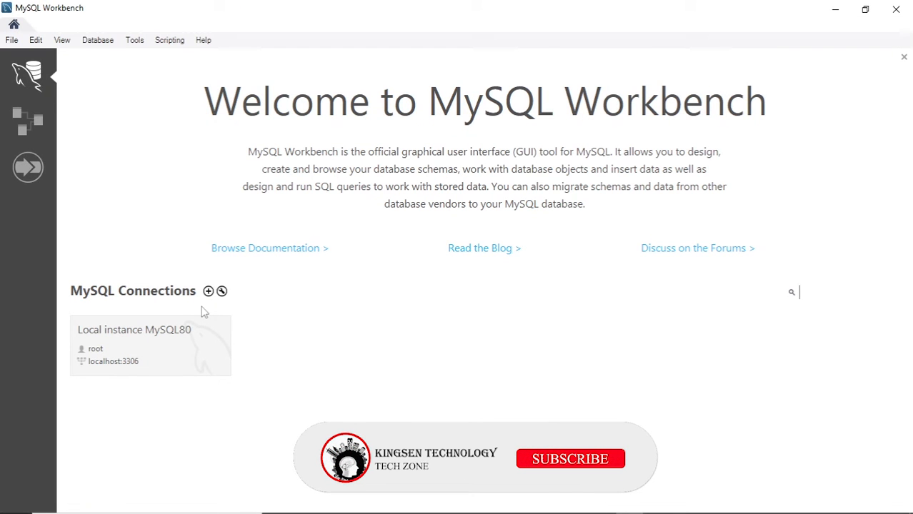
Connect to the Local instance MySQL80 by entering the root account password, and activate its query editor
left_click(145, 350)
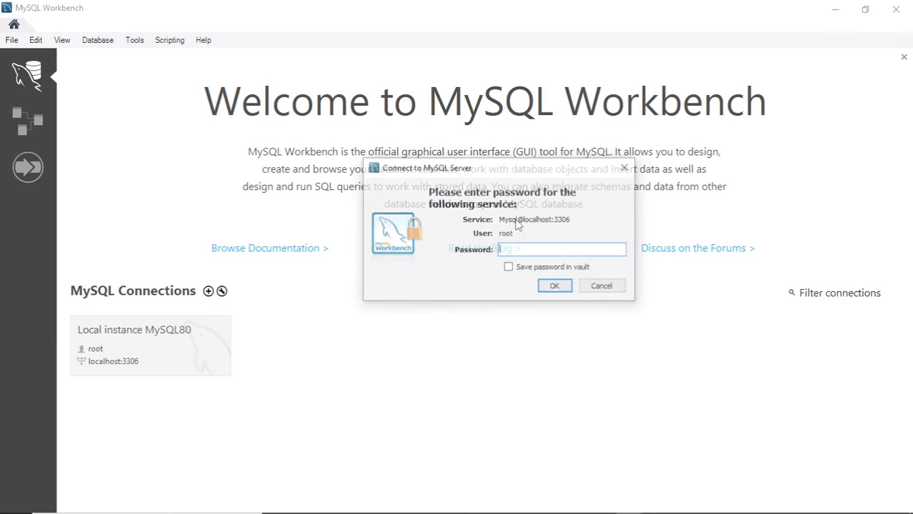
type("**")
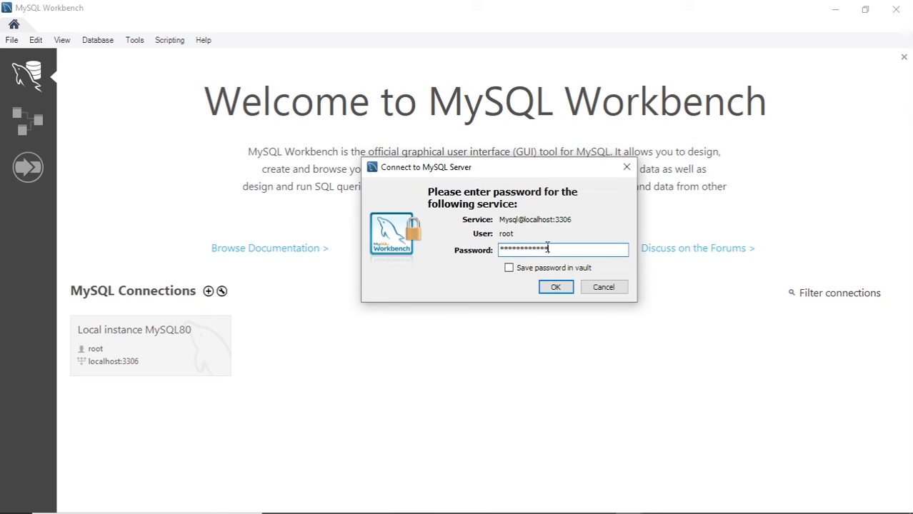
left_click(565, 288)
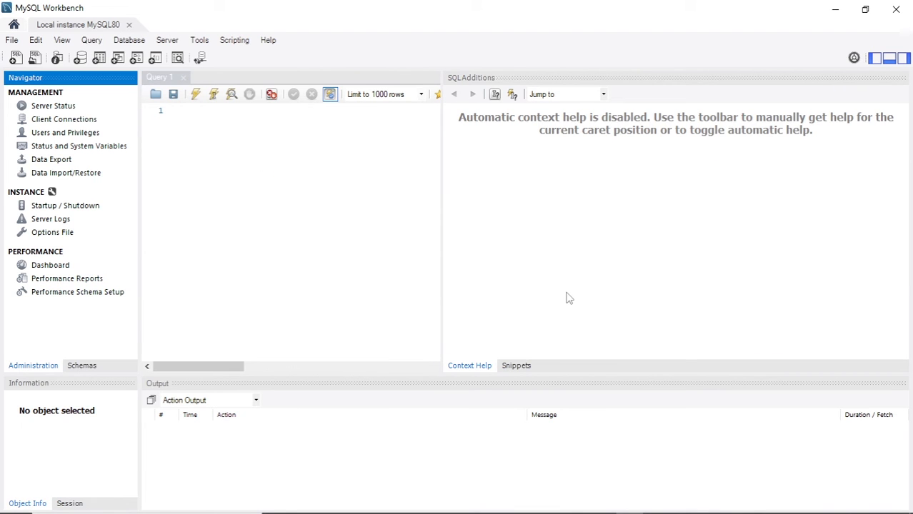
left_click(300, 208)
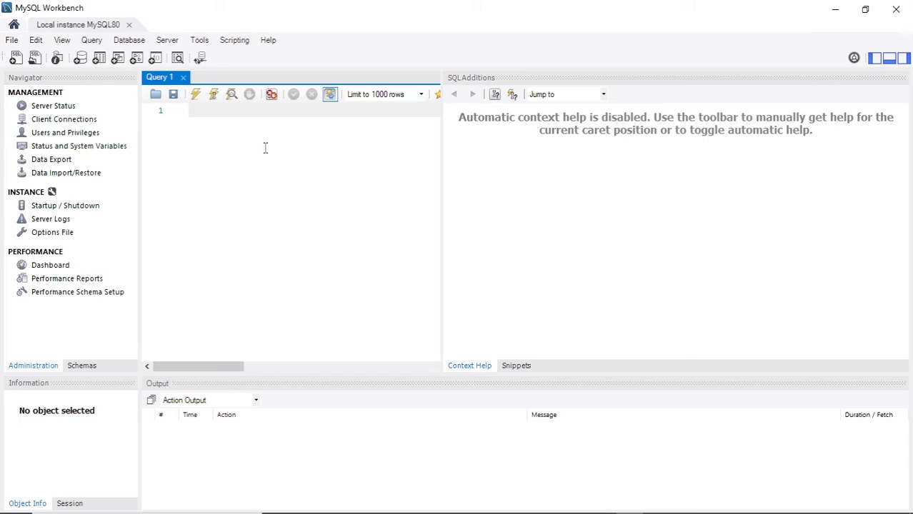
Disable Safe Updates in the SQL Editor preferences and save the change
left_click(37, 40)
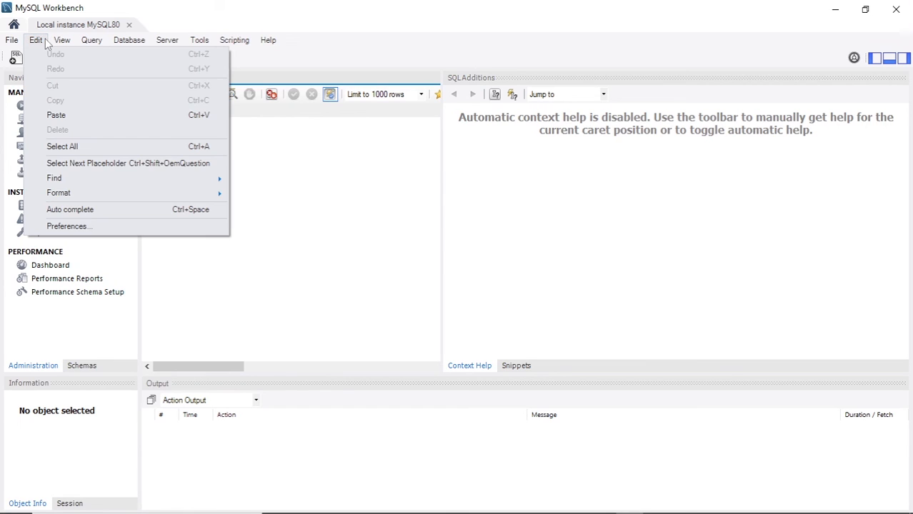
left_click(68, 226)
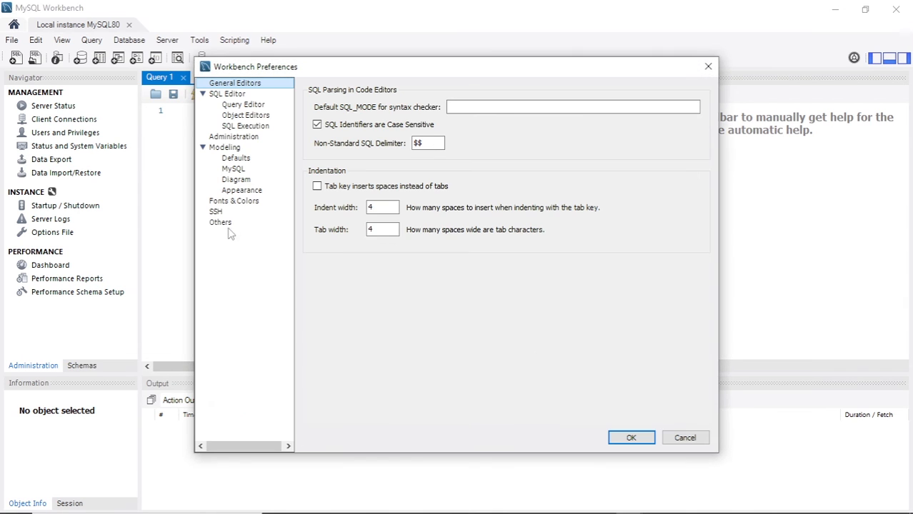
left_click(236, 96)
scroll(411, 255, "down", 1)
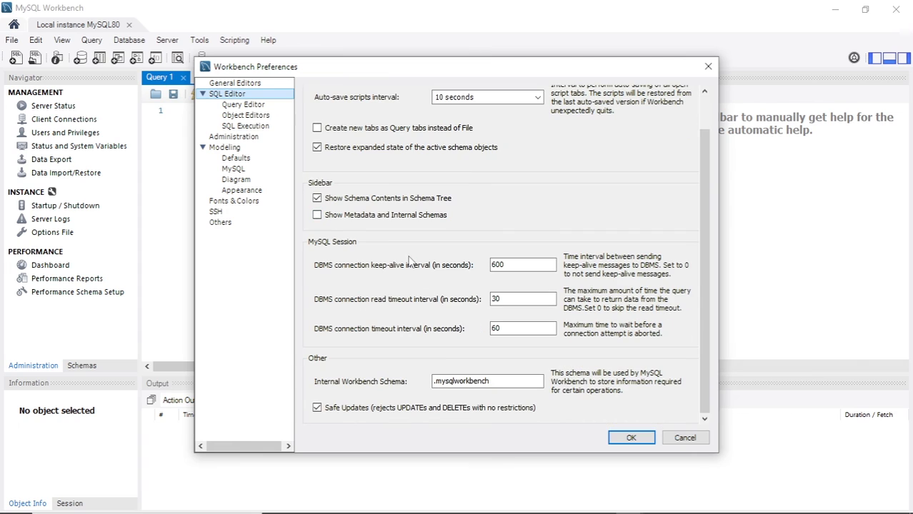
left_click(318, 409)
left_click(629, 438)
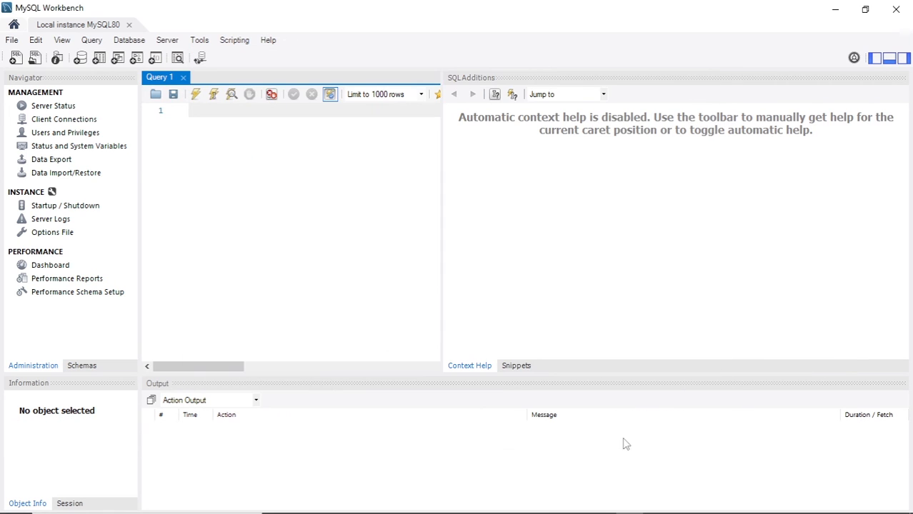